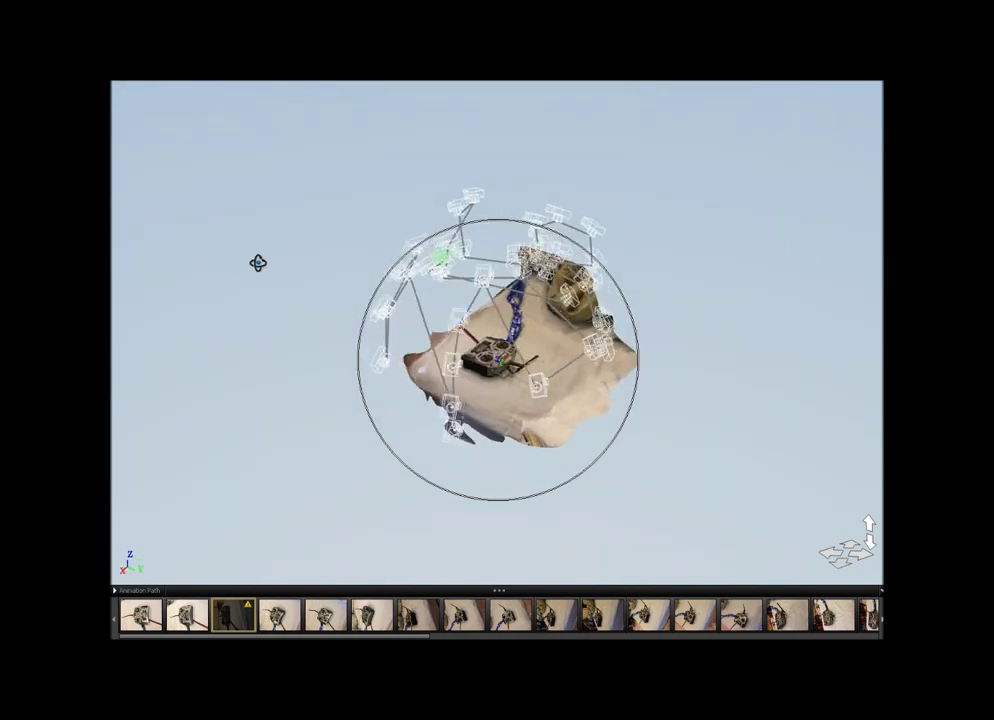
# - Orbit the scan to a side-on view of the controller, camera ring arching above
pyautogui.moveTo(383, 267); pyautogui.dragTo(537, 251)
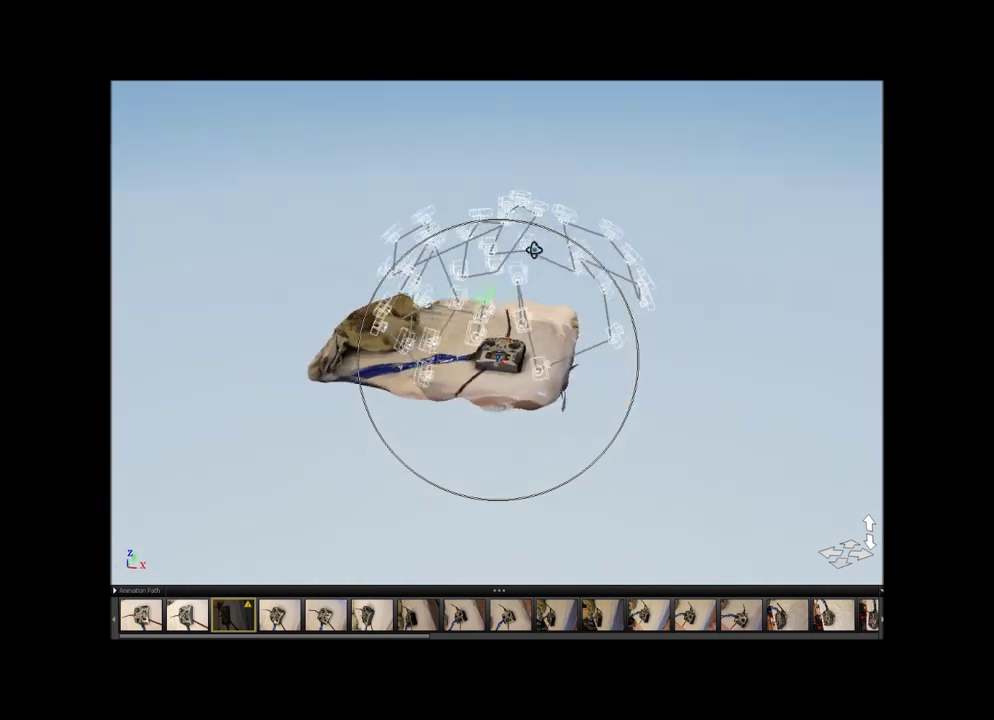